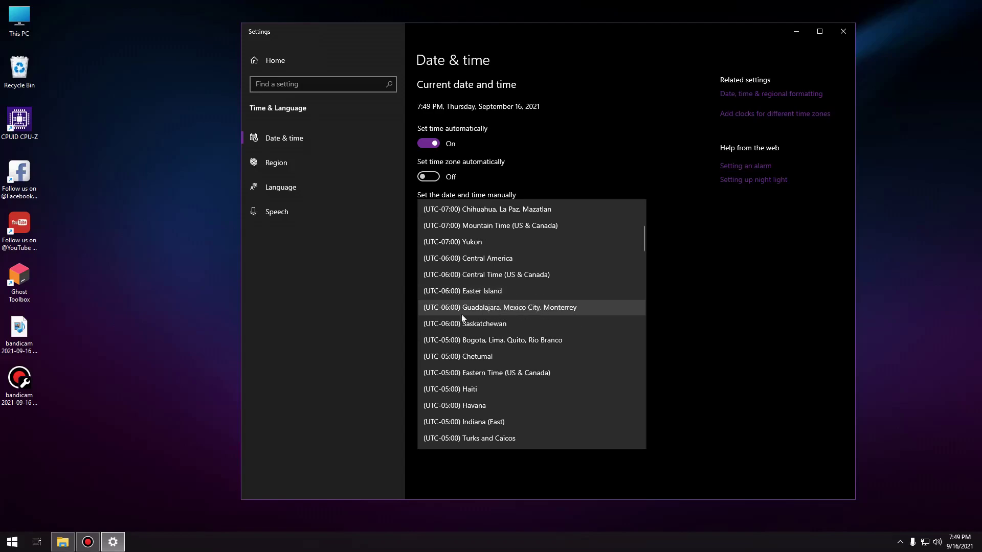
# - Set the time zone to (UTC-06:00) Guadalajara, Mexico City, Monterrey with automatic time zone on, and synchronize the clock
pyautogui.click(483, 309)
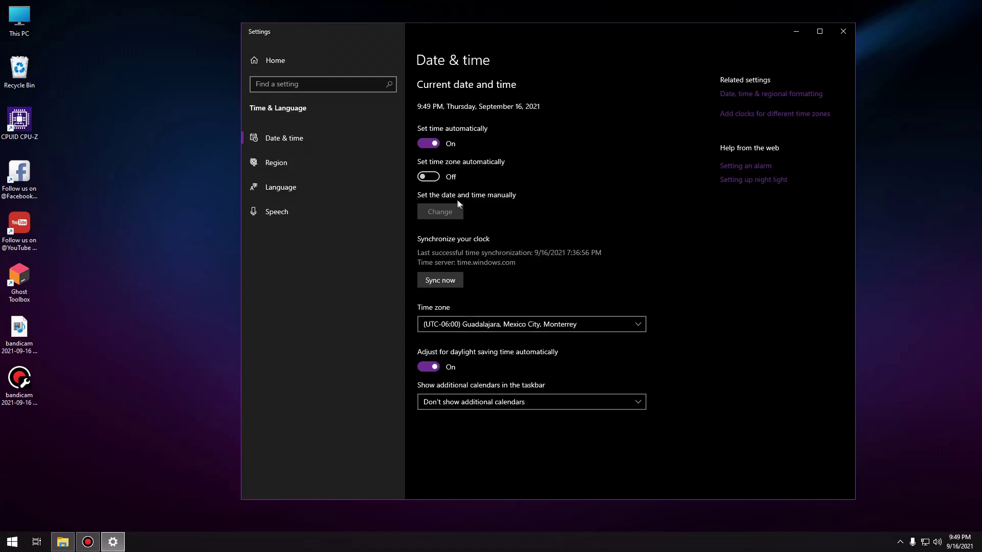
pyautogui.click(433, 182)
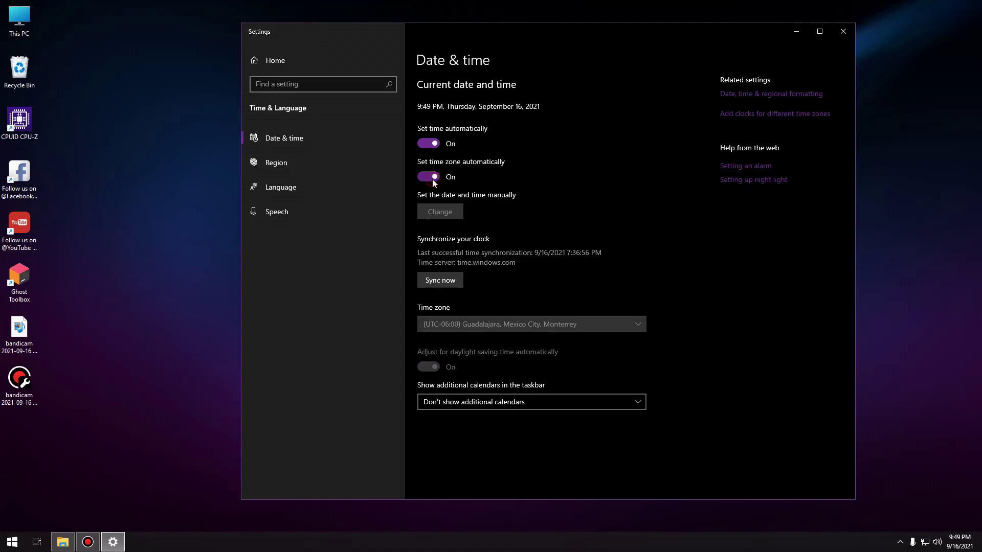
pyautogui.click(438, 280)
# - Set the country or region to Mexico in the Region settings
pyautogui.click(340, 170)
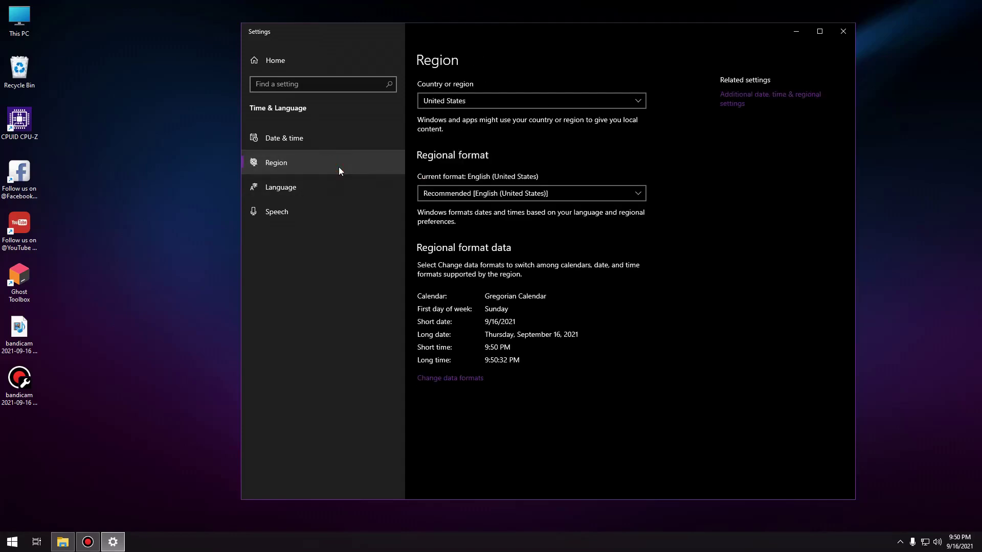
pyautogui.click(467, 102)
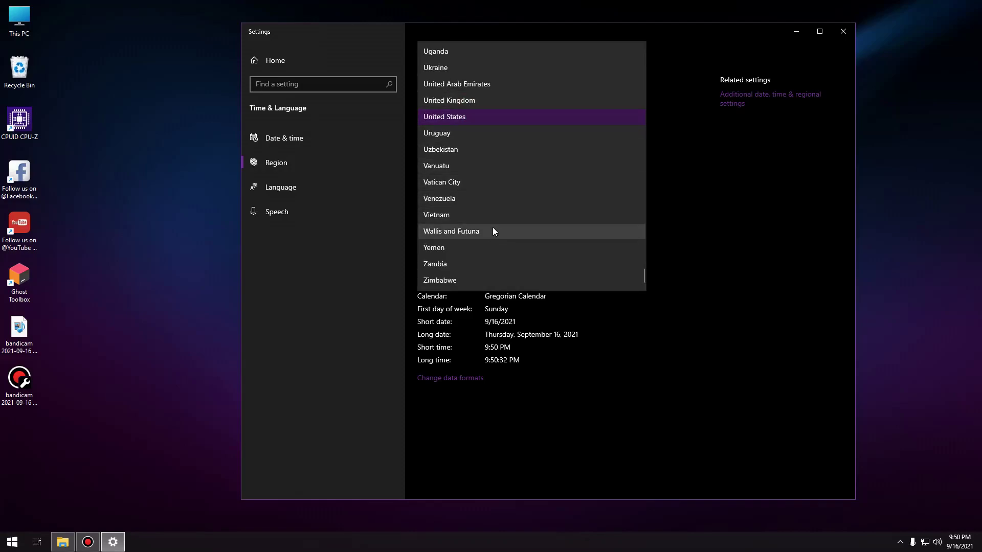
pyautogui.click(679, 96)
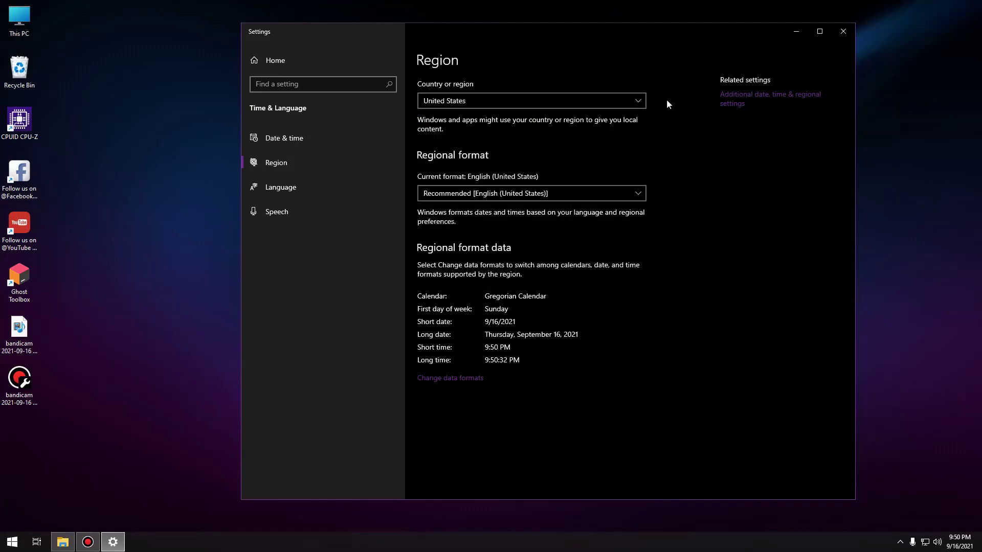
pyautogui.click(630, 106)
pyautogui.scroll(15, 587, 199)
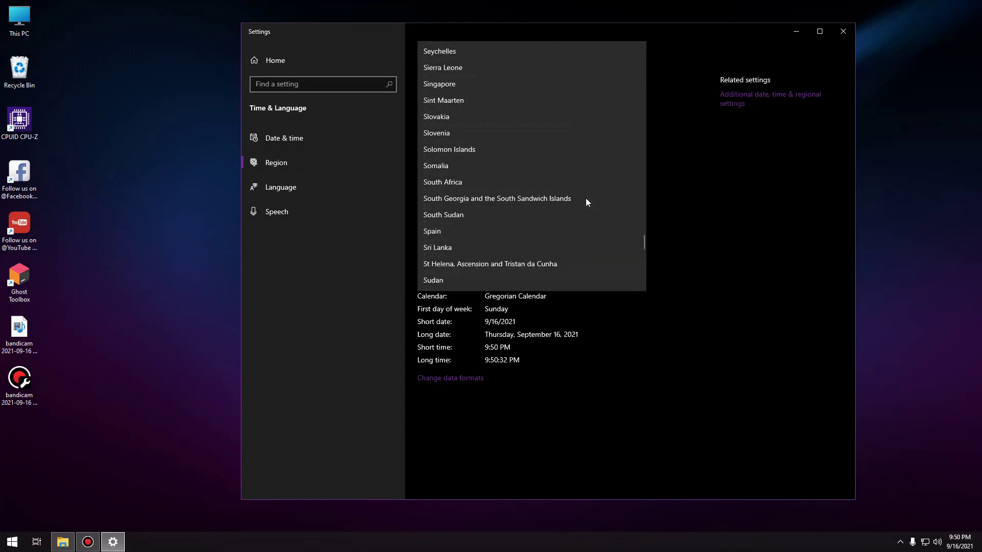
pyautogui.scroll(20, 586, 200)
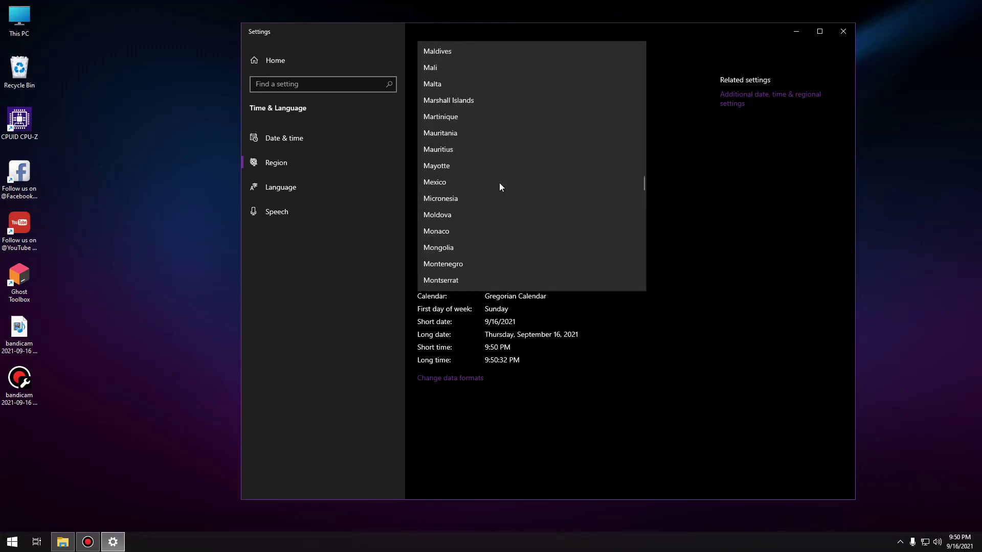
pyautogui.click(463, 183)
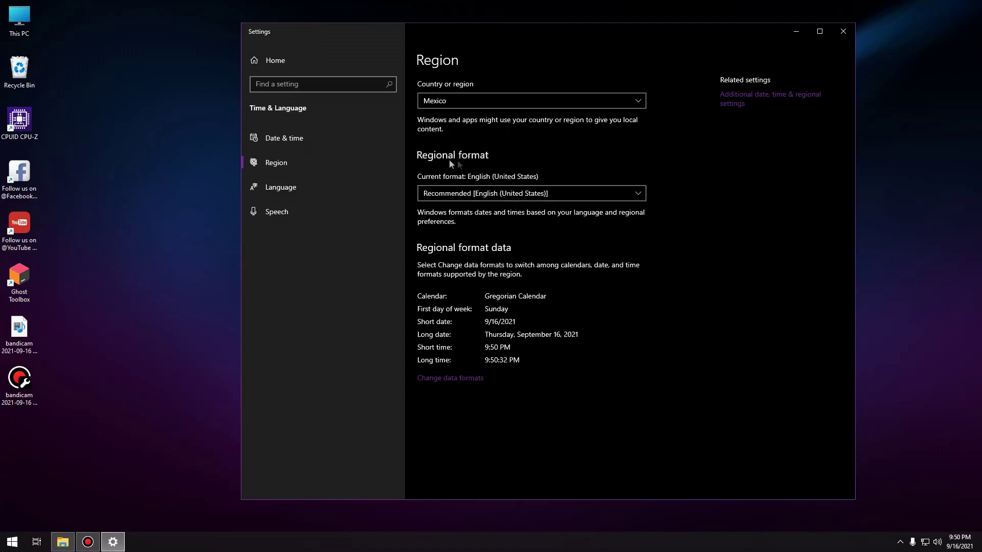
# - Browse the regional format options and keep Recommended [English (United States)] selected
pyautogui.click(504, 195)
pyautogui.scroll(-5, 490, 192)
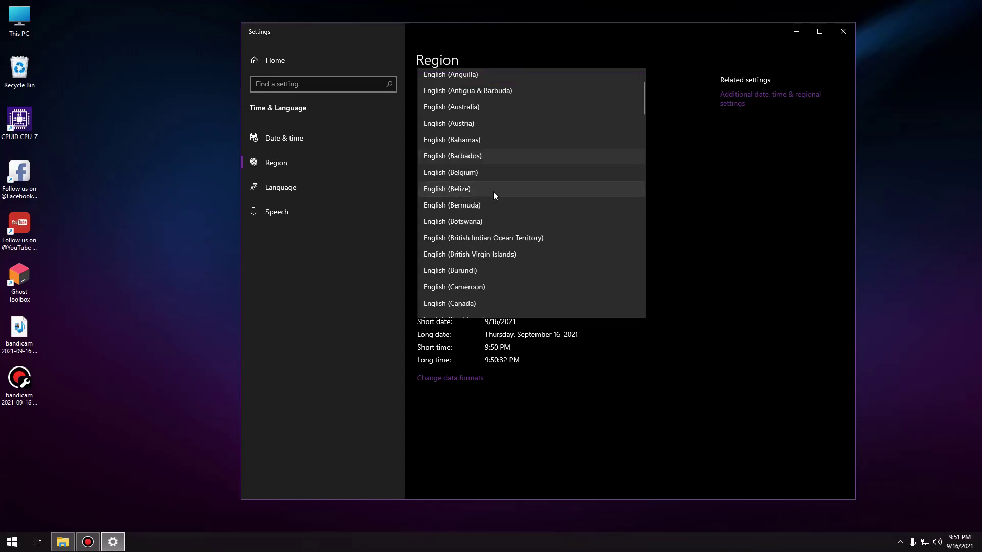
pyautogui.scroll(5, 488, 195)
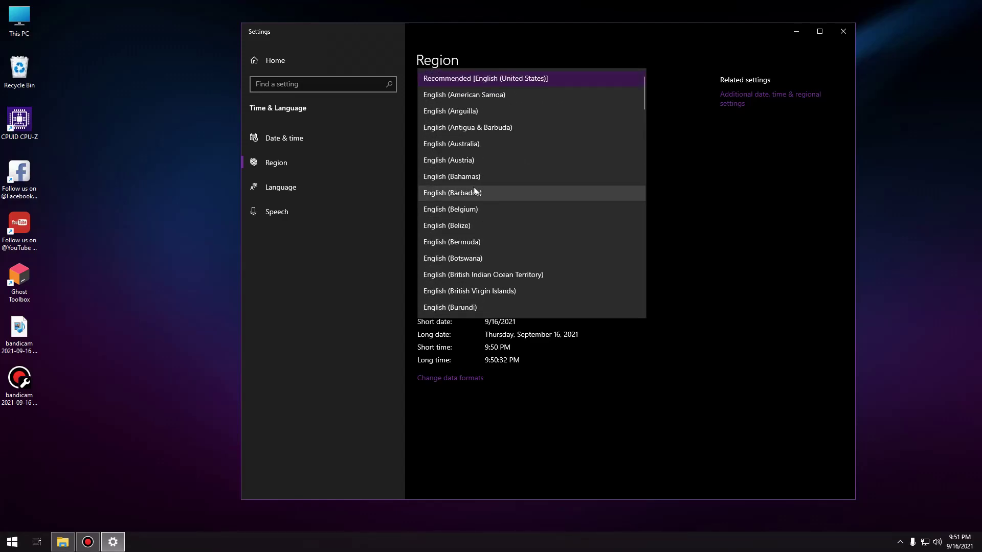
pyautogui.click(425, 77)
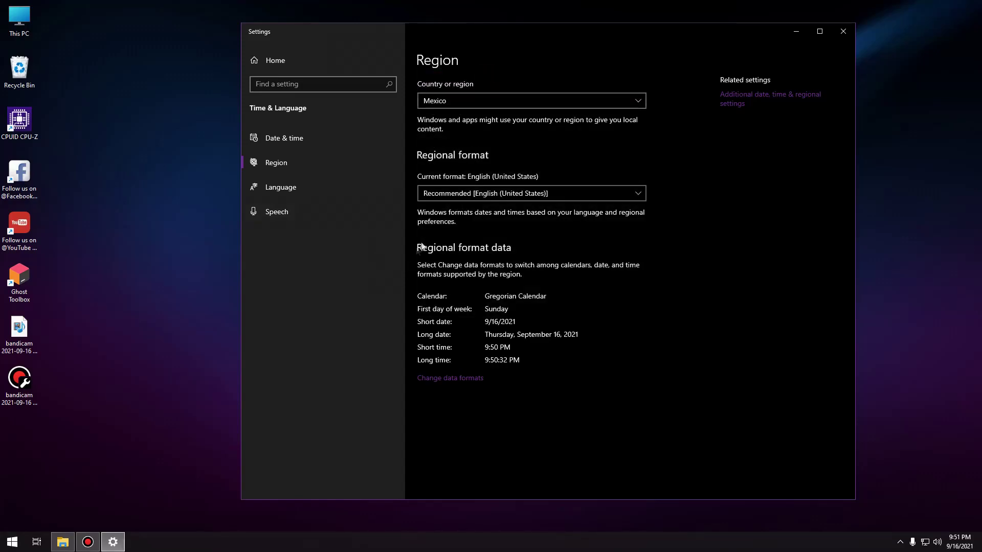
# - Open the language settings and check which Windows display languages are available
pyautogui.click(286, 185)
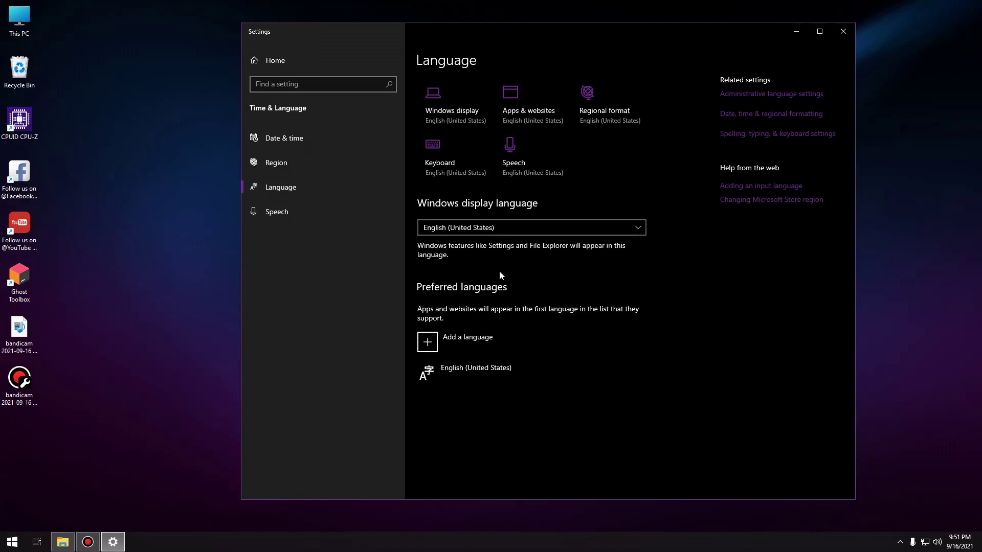
pyautogui.click(576, 231)
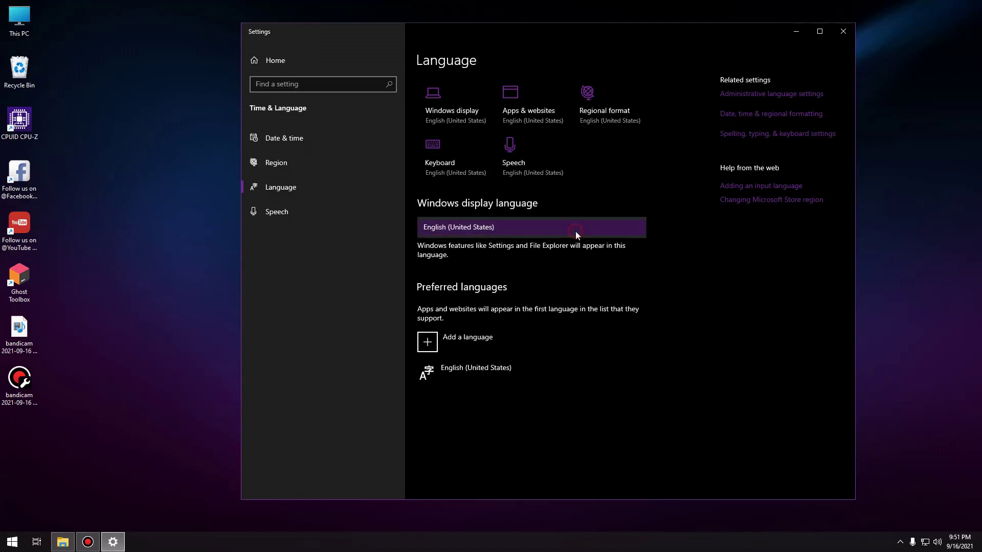
pyautogui.click(518, 231)
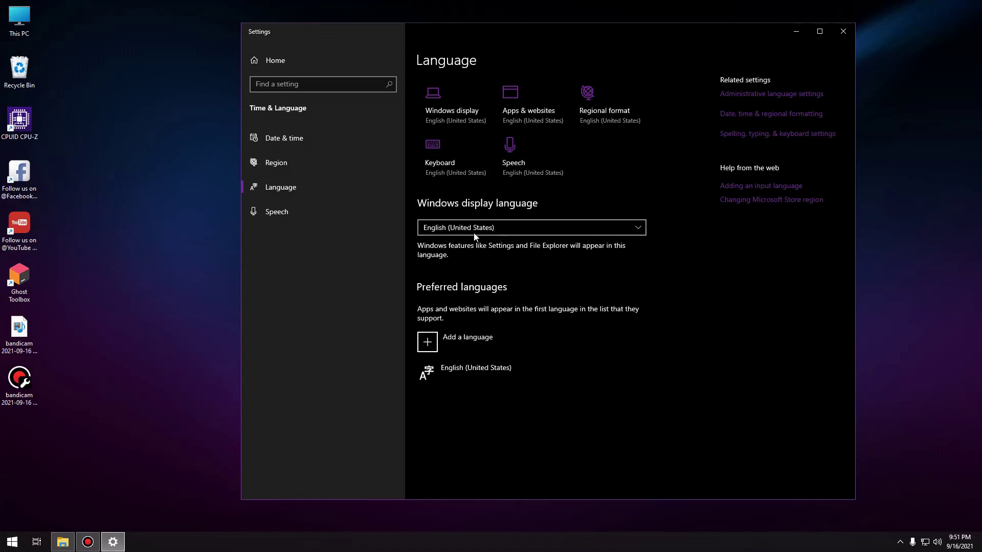
# - Find and install Español (México) with its language pack, and set it as the Windows display language
pyautogui.click(476, 347)
pyautogui.write('espa')
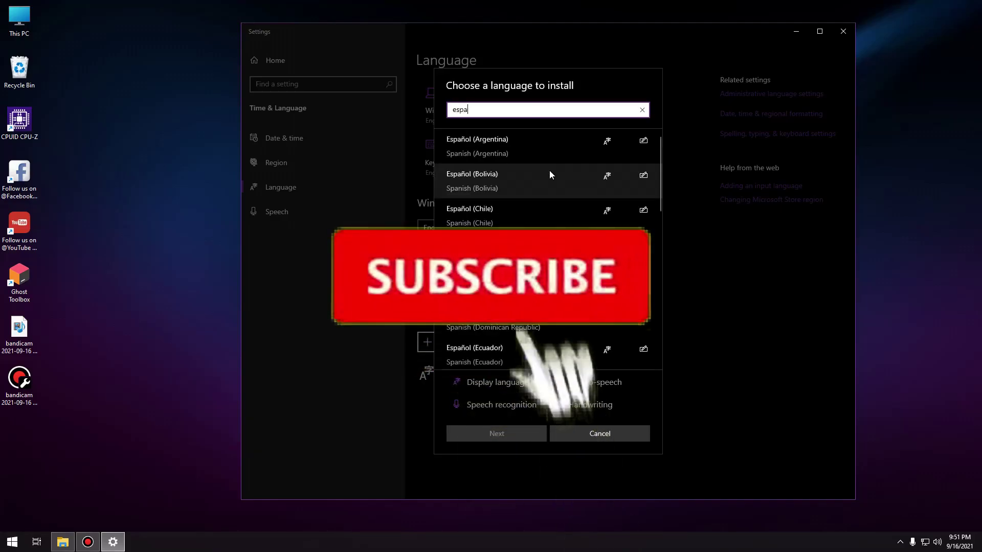
pyautogui.scroll(-5, 511, 207)
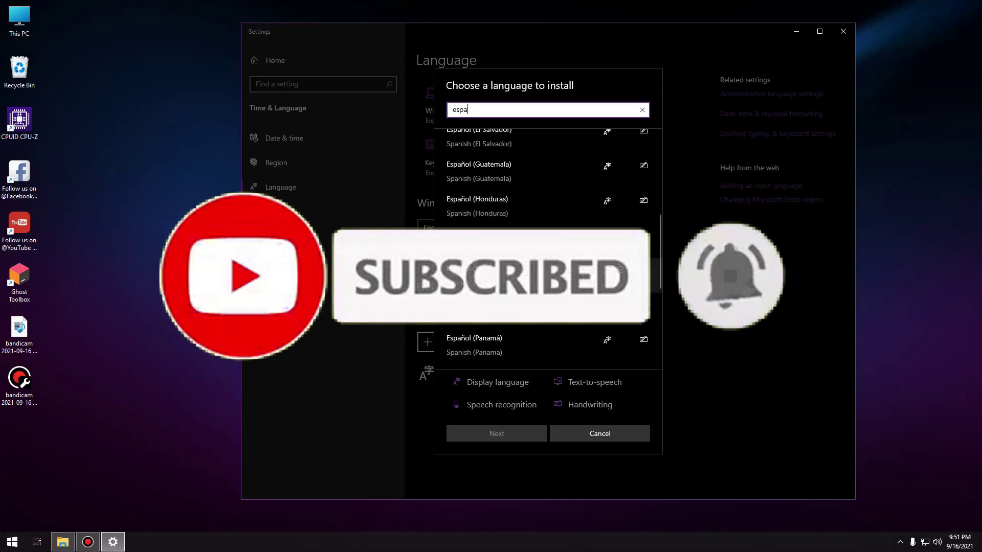
pyautogui.click(497, 277)
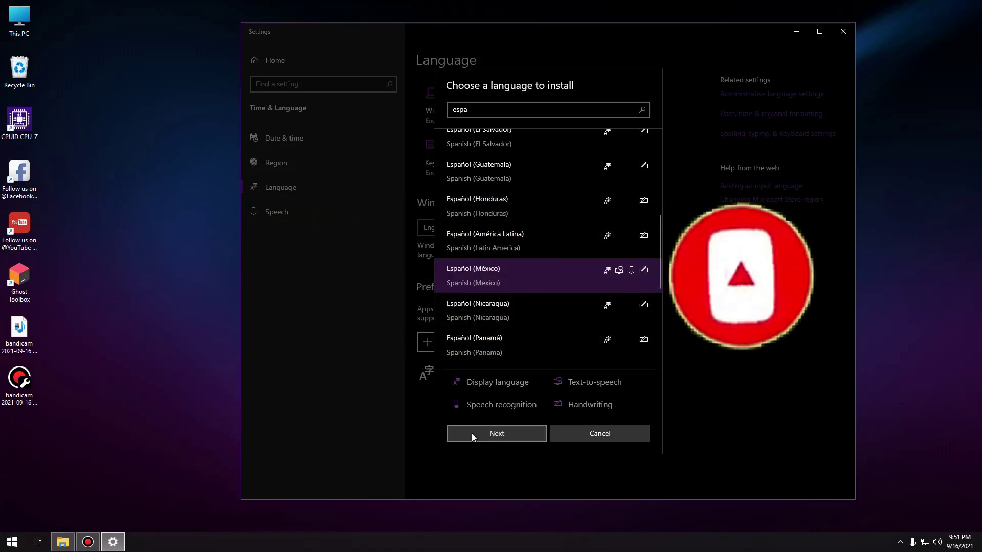
pyautogui.click(472, 433)
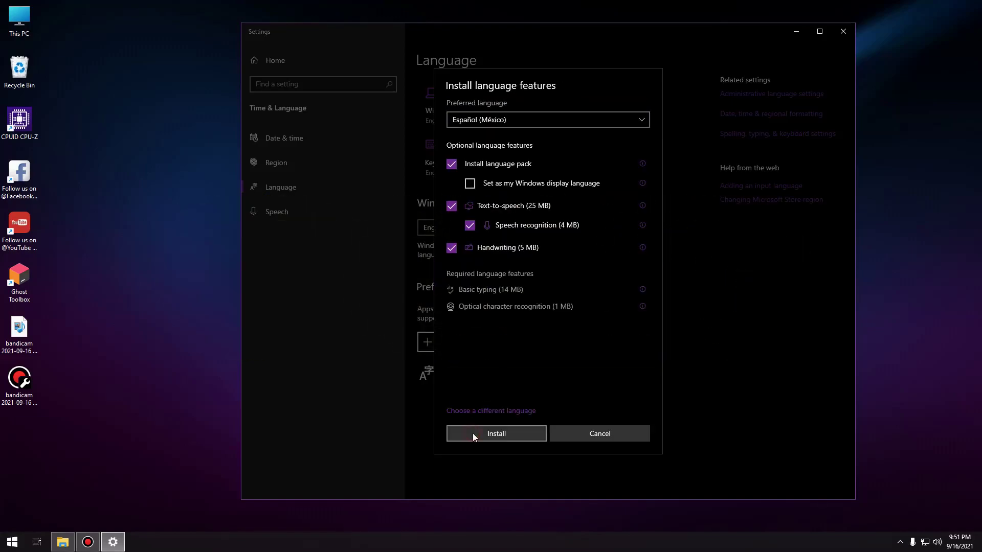
pyautogui.click(471, 184)
pyautogui.click(505, 434)
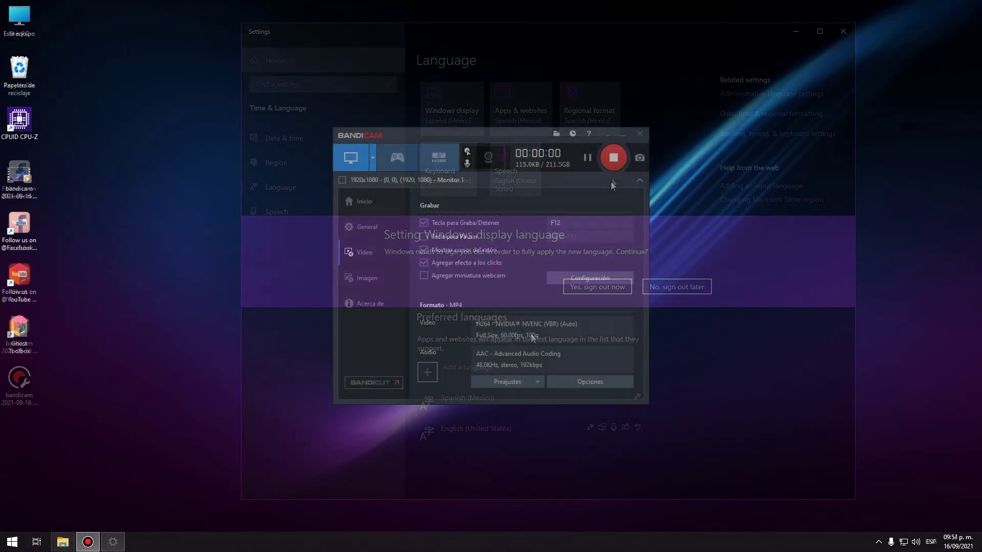
# - Minimize the Bandicam recorder window and check the Start menu's display language
pyautogui.click(619, 138)
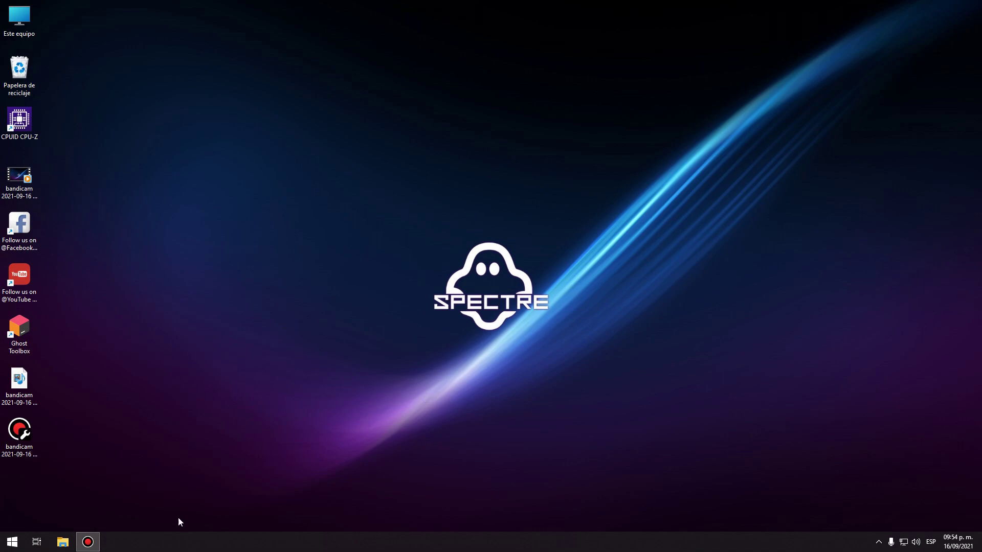
pyautogui.click(12, 542)
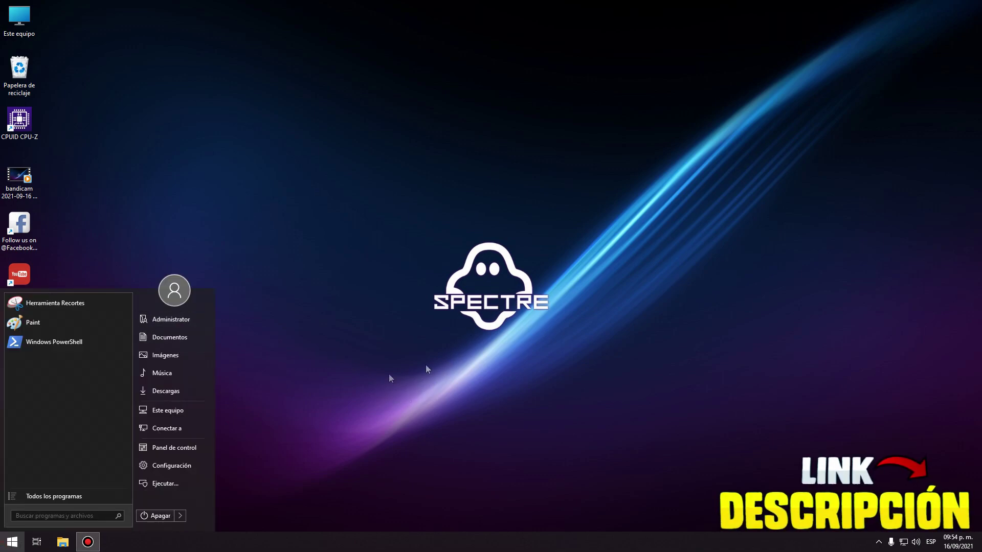
pyautogui.click(530, 394)
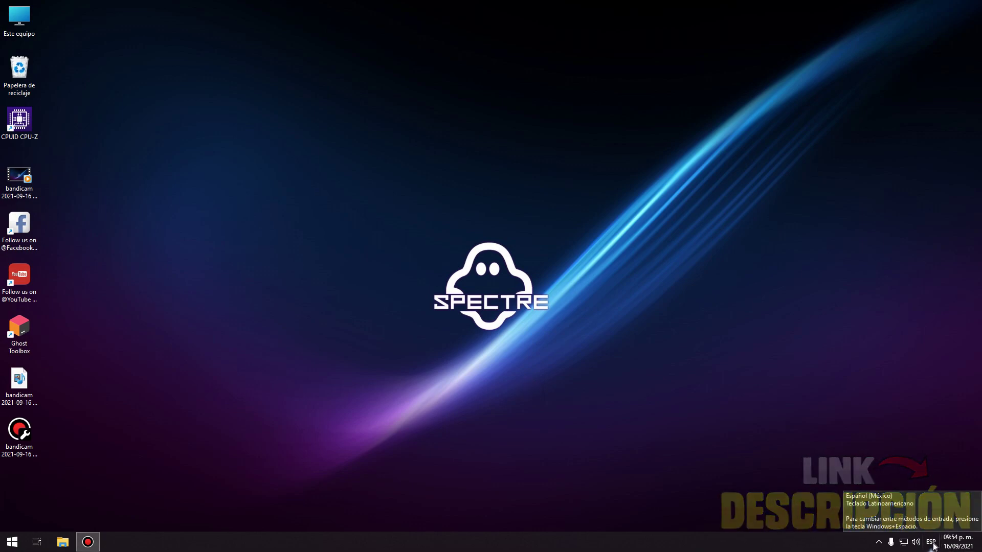
# - Open the date and time settings from the taskbar clock and switch to the Idioma settings page
pyautogui.rightClick(933, 545)
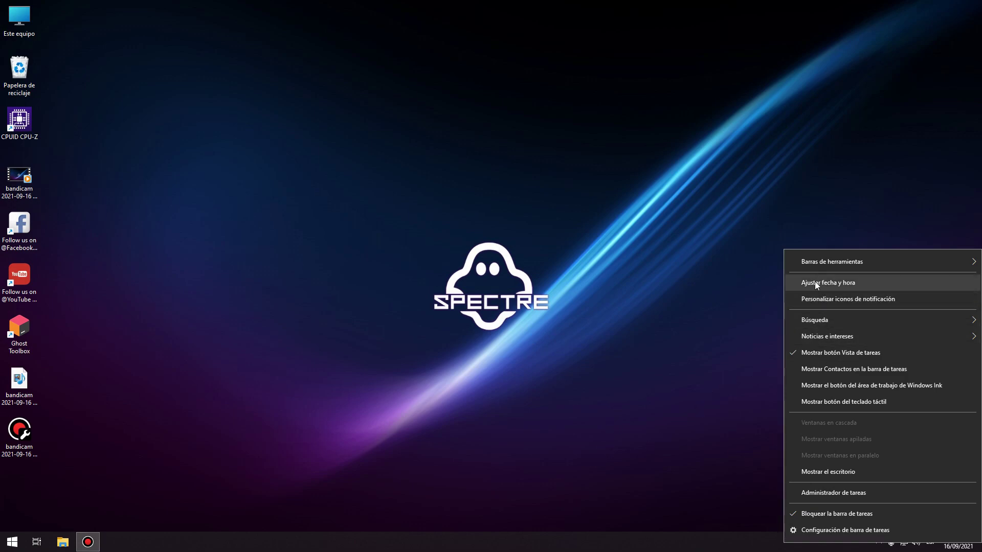
pyautogui.click(685, 333)
pyautogui.rightClick(957, 542)
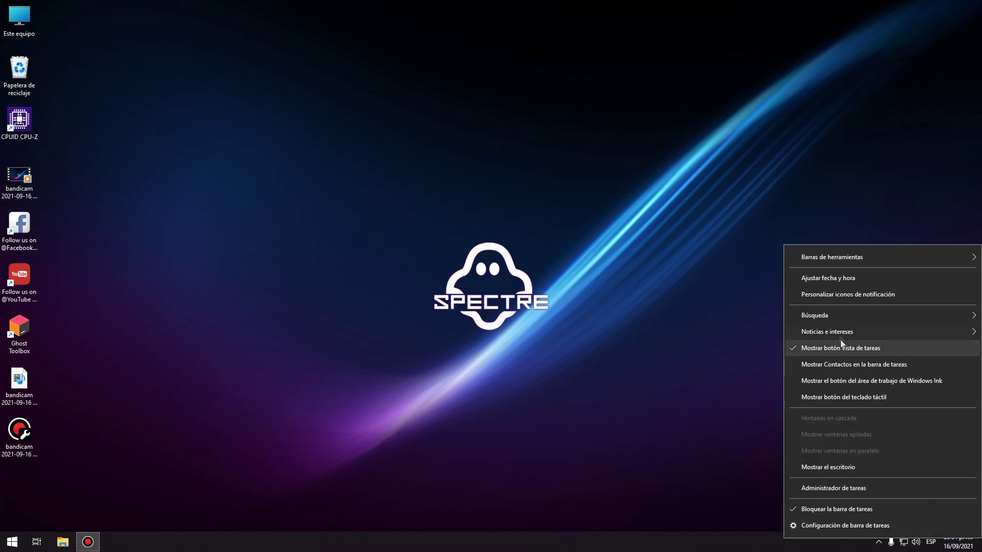
pyautogui.click(830, 282)
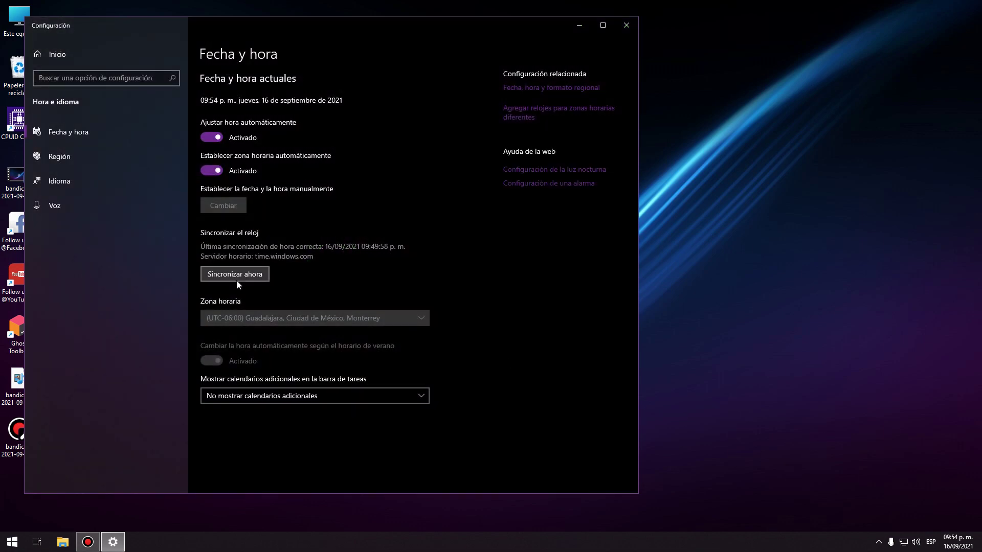
pyautogui.click(90, 179)
pyautogui.click(423, 33)
pyautogui.moveTo(555, 25); pyautogui.dragTo(657, 24)
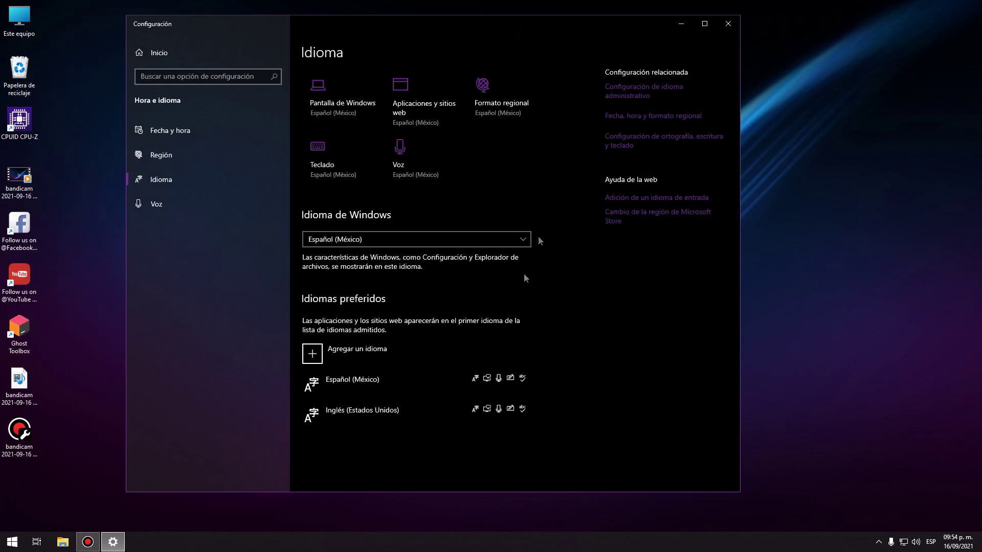
# - Remove Inglés (Estados Unidos) from the preferred languages and check the hidden taskbar notification icons
pyautogui.click(399, 379)
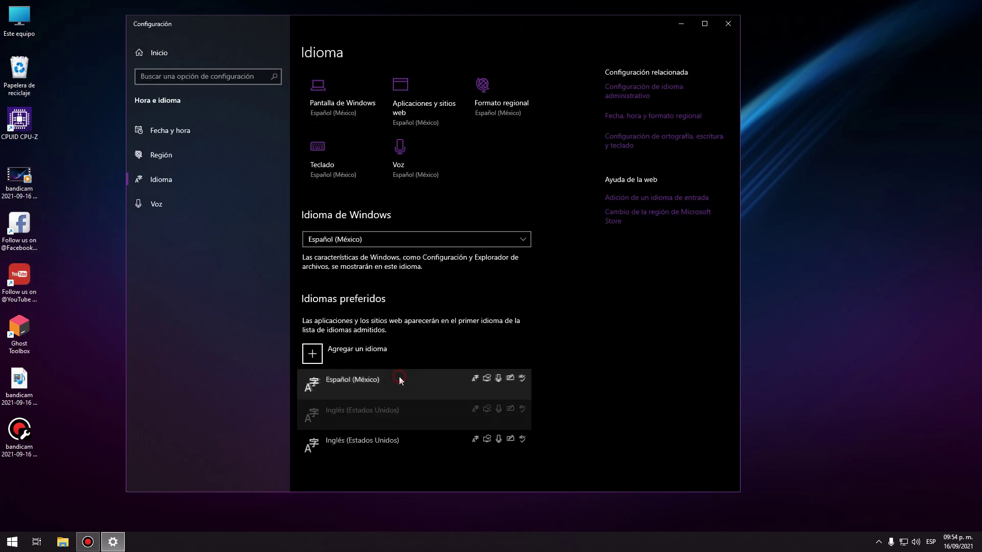
pyautogui.click(370, 445)
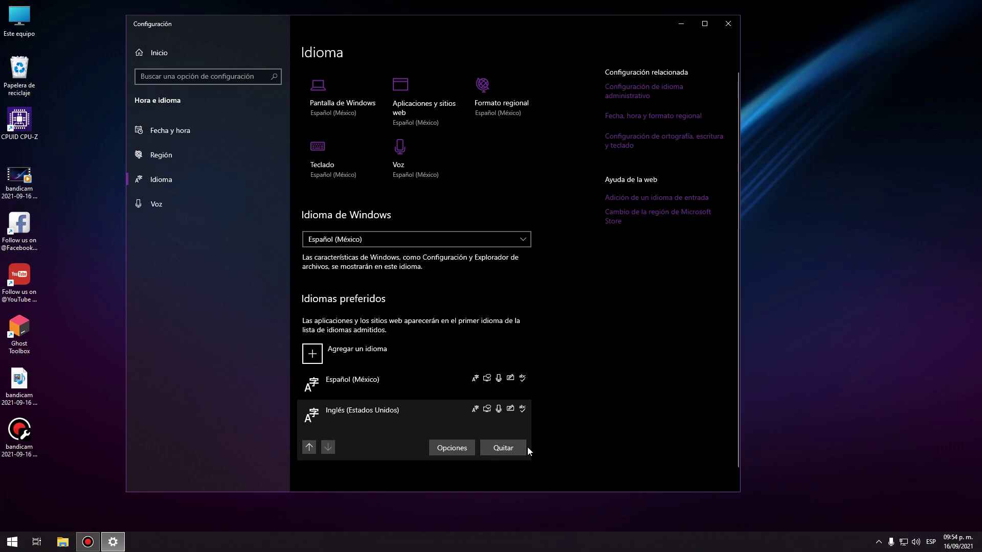
pyautogui.click(510, 453)
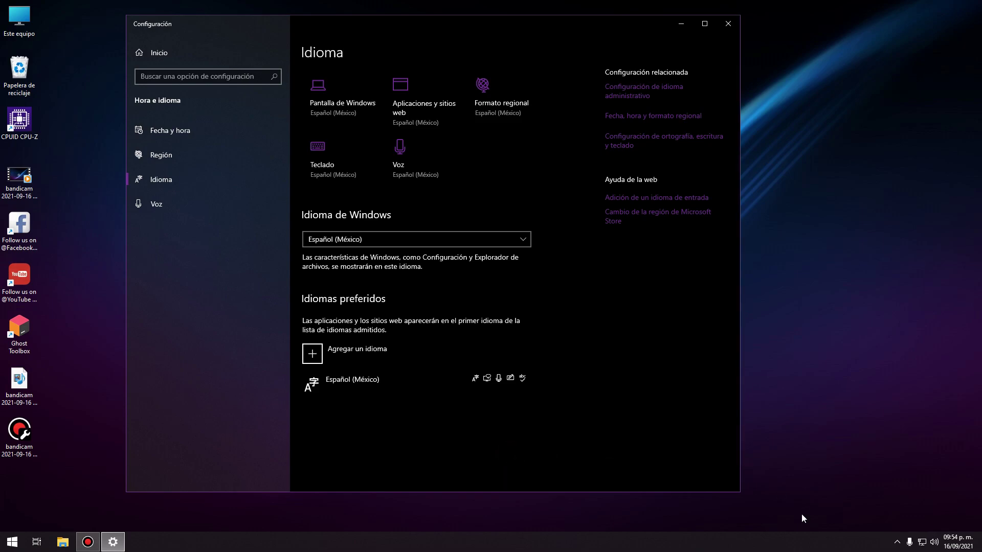
pyautogui.click(897, 541)
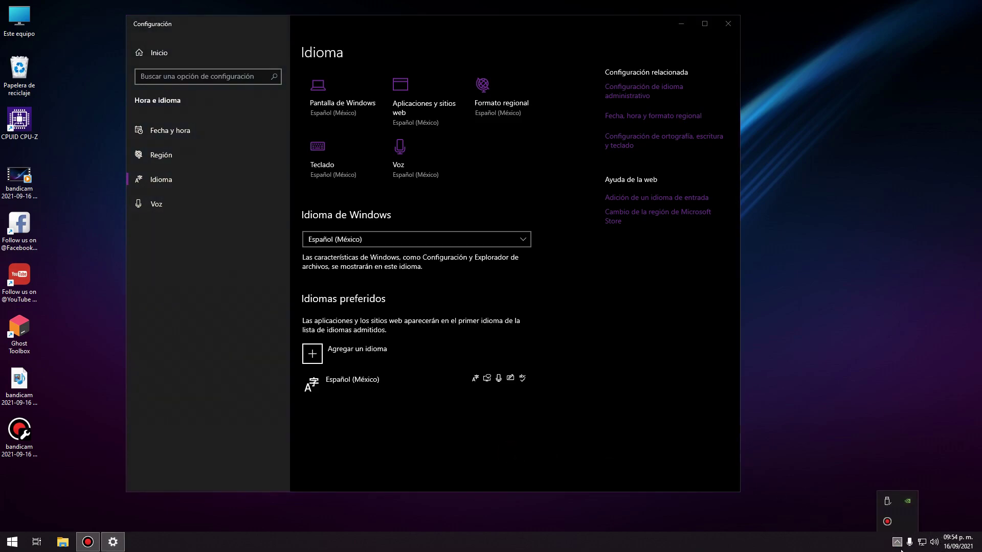
pyautogui.click(709, 394)
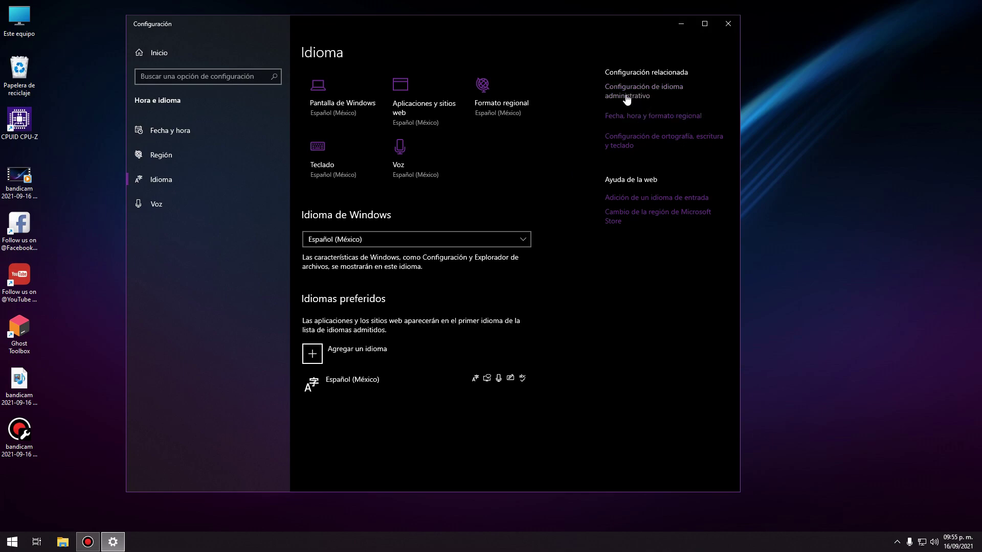
# - Open the administrative language settings and review the date and time formats and the Administrativo options
pyautogui.click(628, 97)
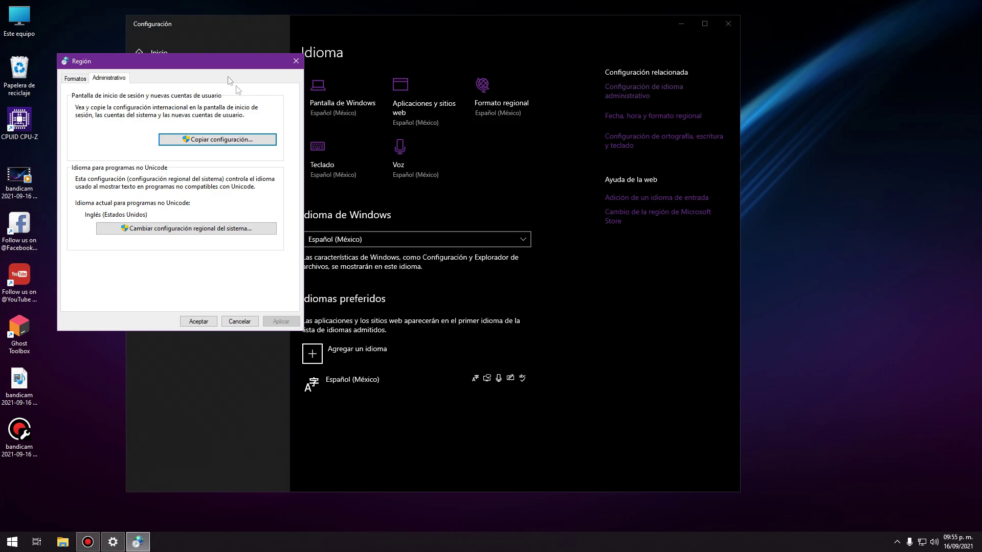
pyautogui.moveTo(171, 57); pyautogui.dragTo(547, 132)
pyautogui.click(461, 153)
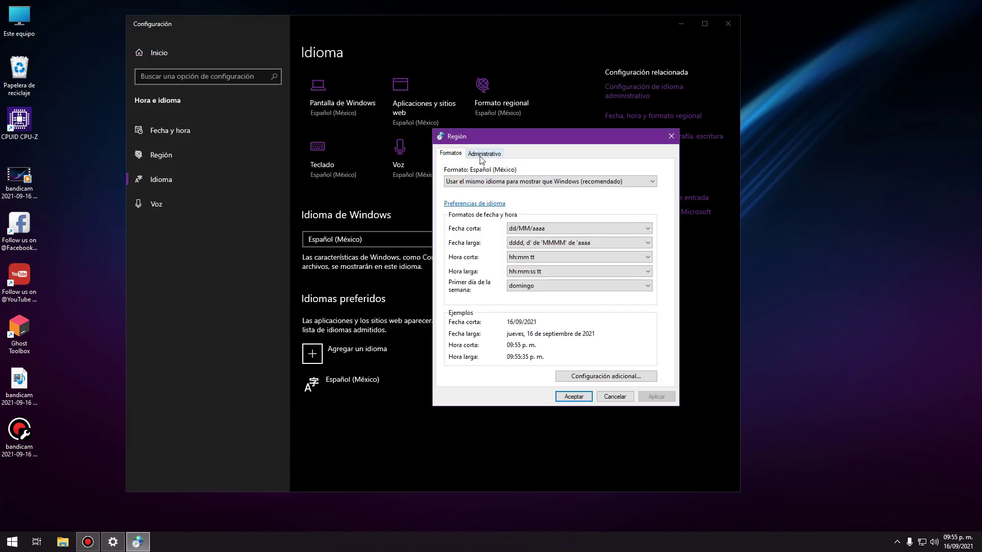
pyautogui.click(483, 155)
pyautogui.click(451, 154)
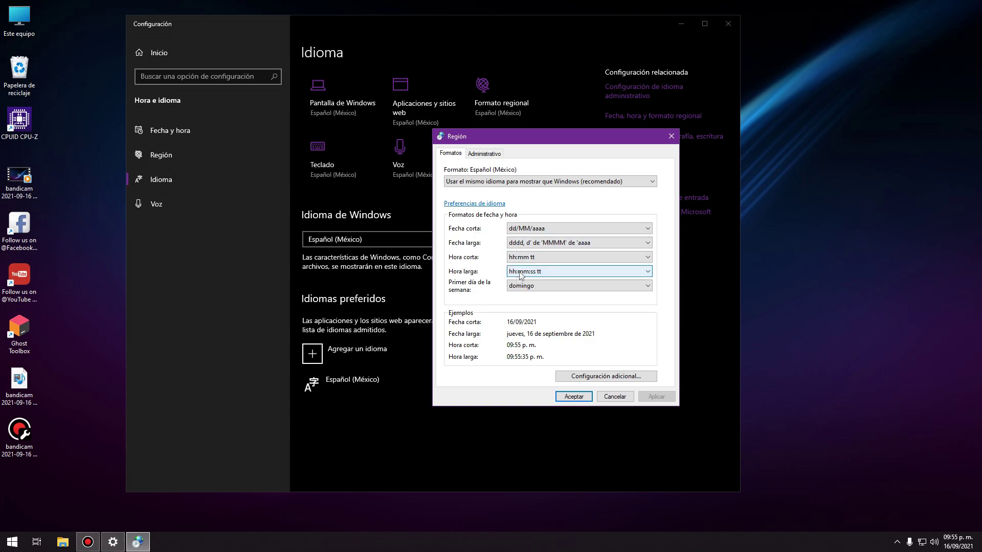
pyautogui.click(482, 154)
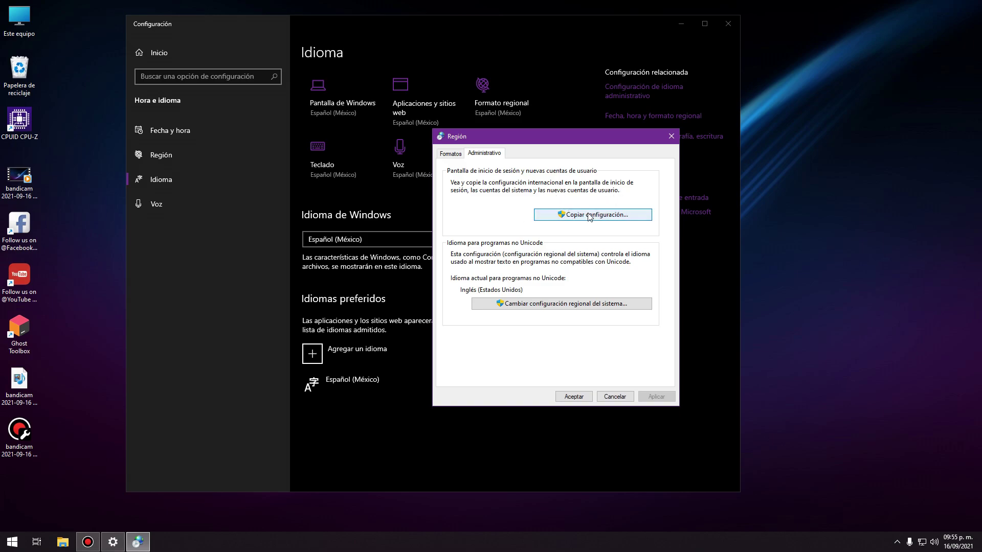
# - Copy the current Español (México) settings to the welcome screen, system accounts and new user accounts, and postpone the restart
pyautogui.click(572, 218)
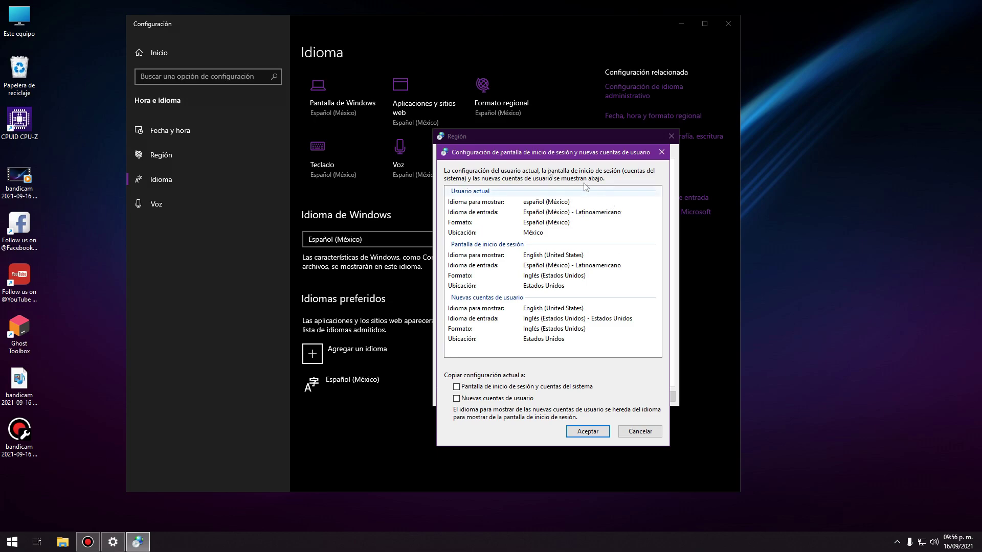
pyautogui.moveTo(530, 153); pyautogui.dragTo(601, 117)
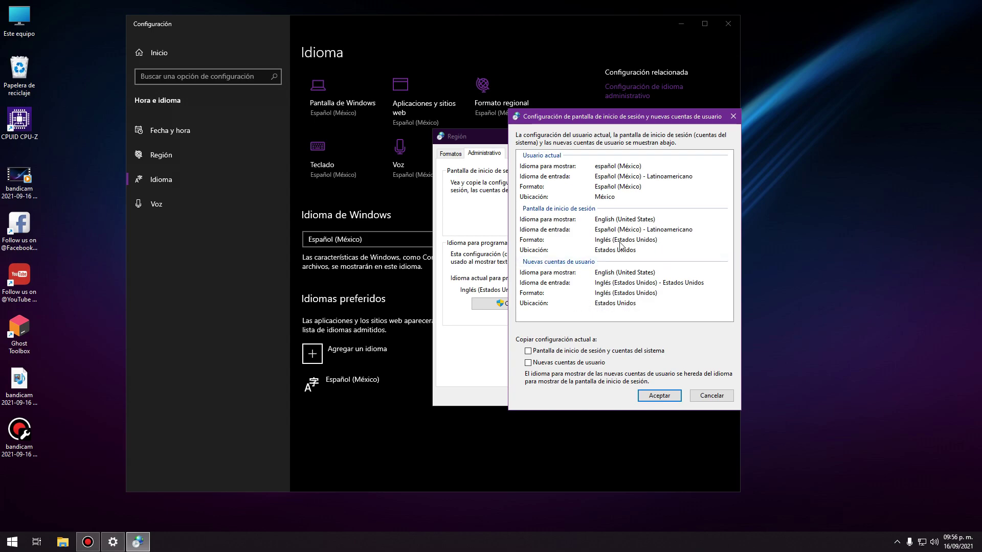
pyautogui.click(553, 354)
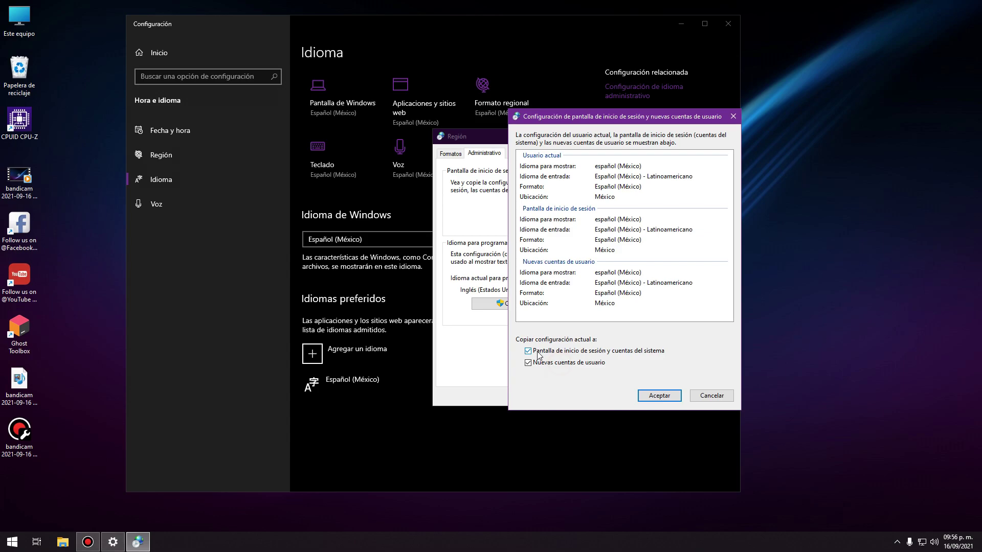
pyautogui.click(557, 363)
pyautogui.click(558, 365)
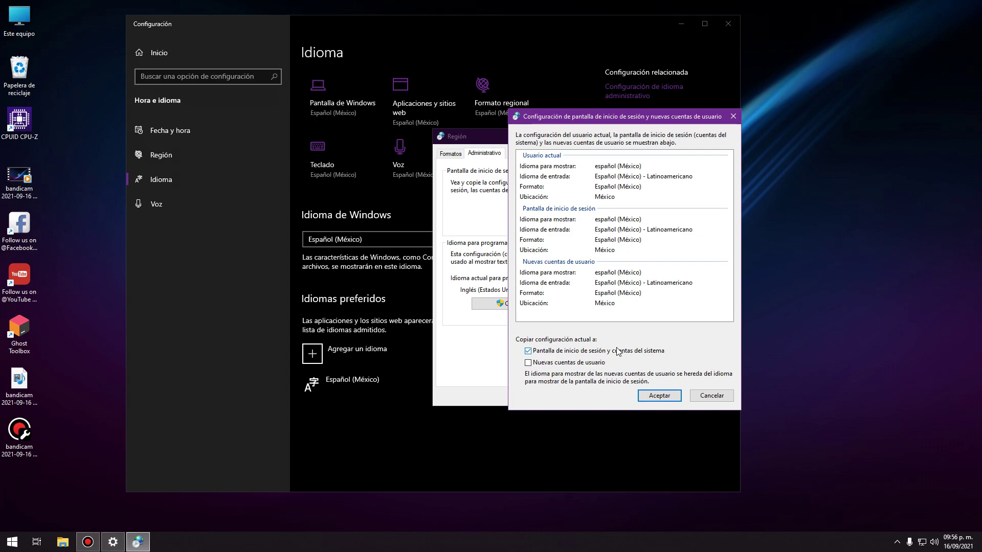
pyautogui.click(569, 364)
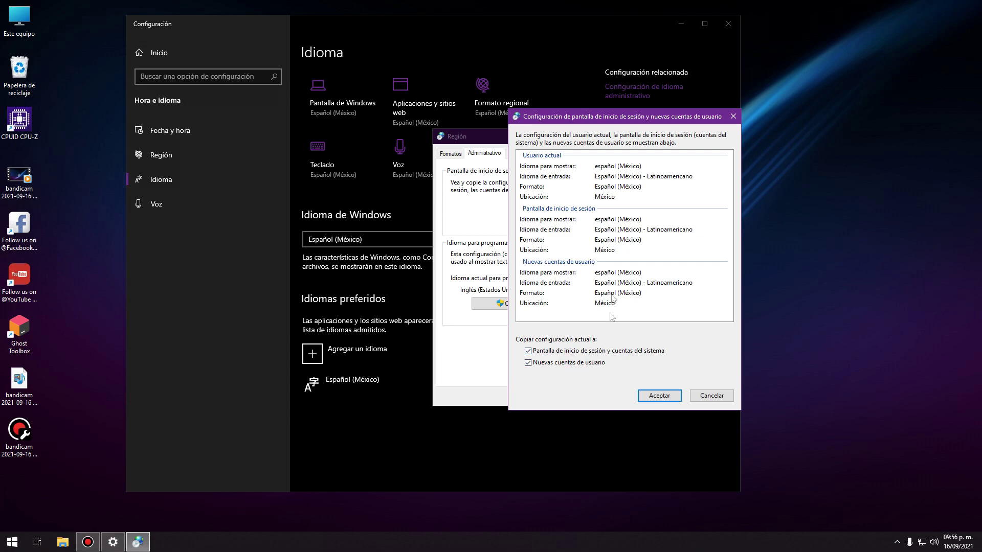
pyautogui.click(659, 397)
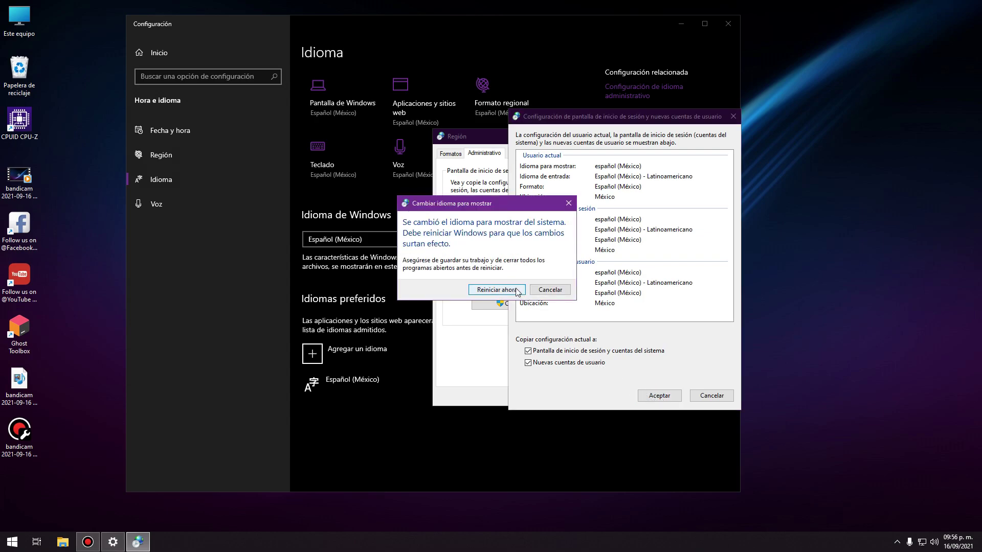
pyautogui.click(551, 290)
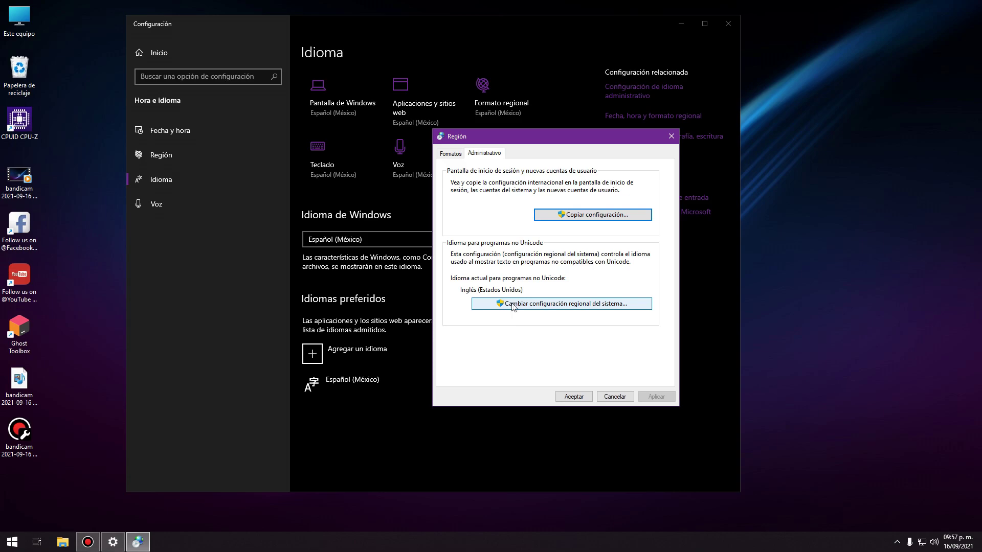
# - Try to set the system locale for non-Unicode programs to Español (México)
pyautogui.click(531, 304)
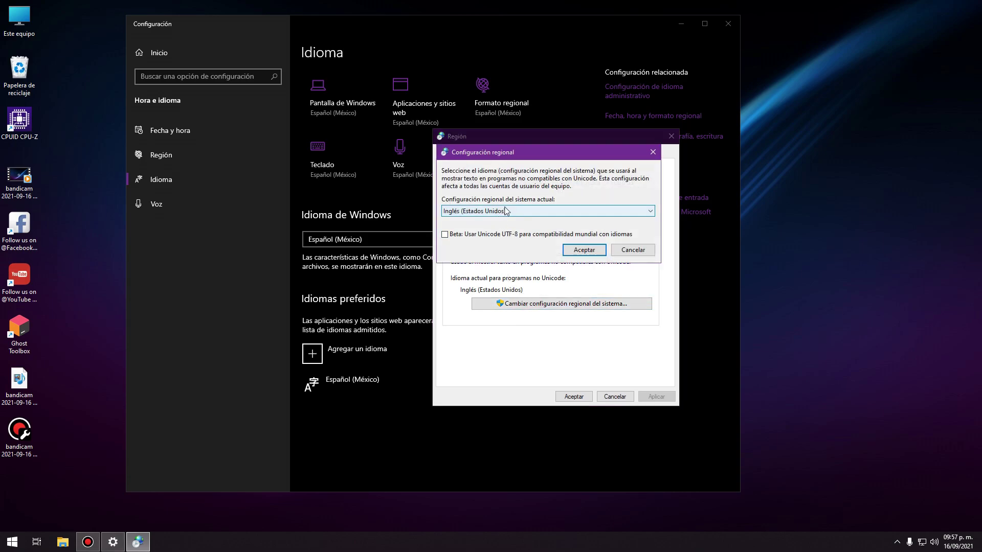
pyautogui.click(505, 210)
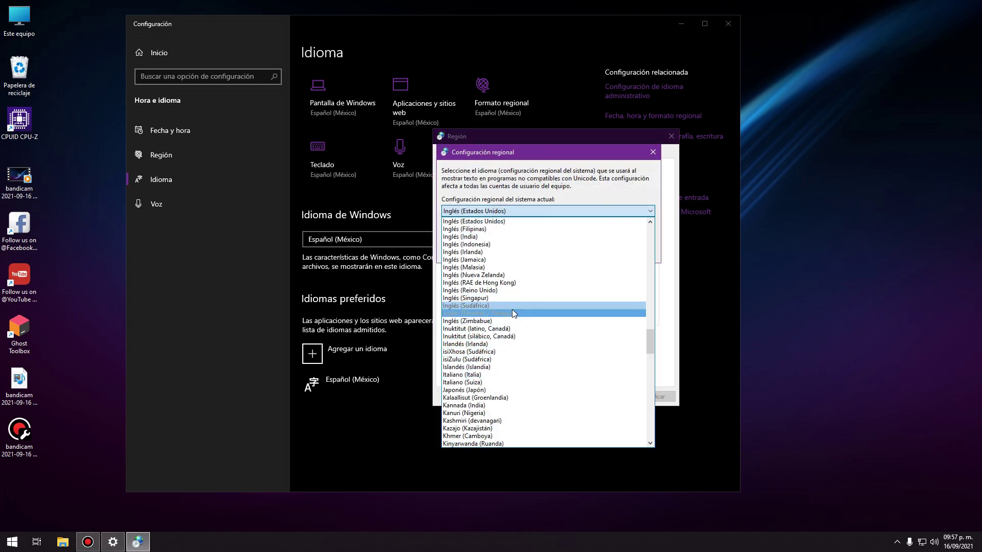
pyautogui.scroll(3, 513, 307)
pyautogui.click(512, 164)
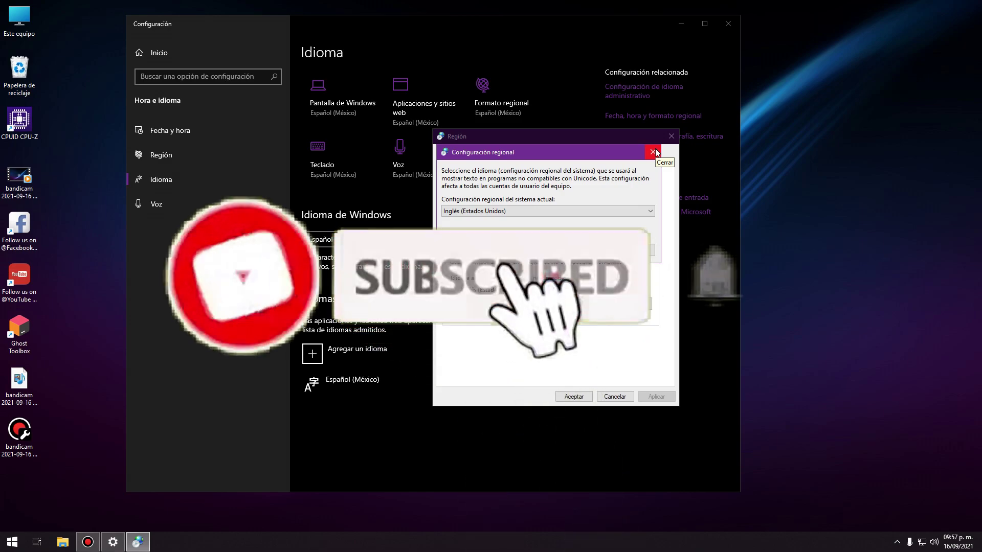
pyautogui.click(562, 210)
pyautogui.scroll(15, 512, 358)
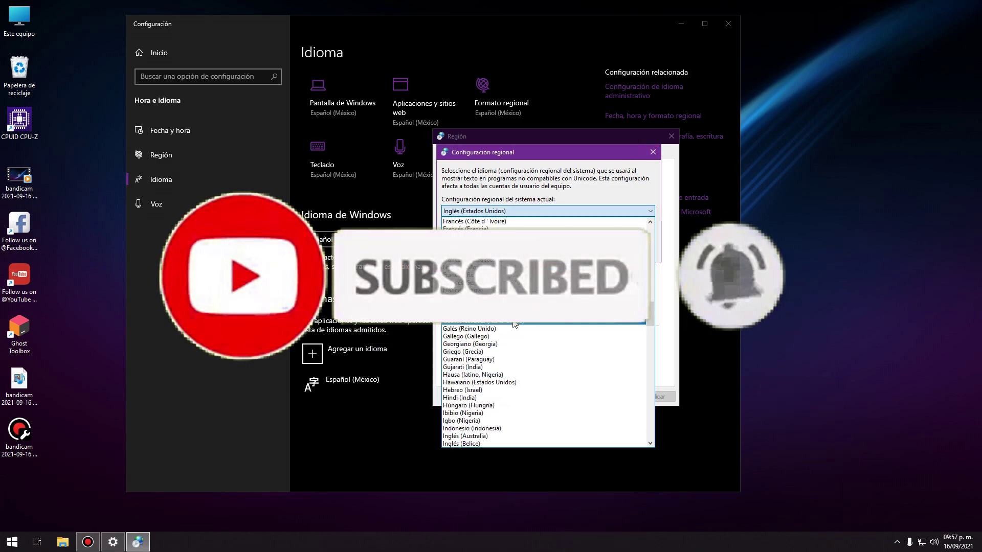
pyautogui.scroll(1, 545, 384)
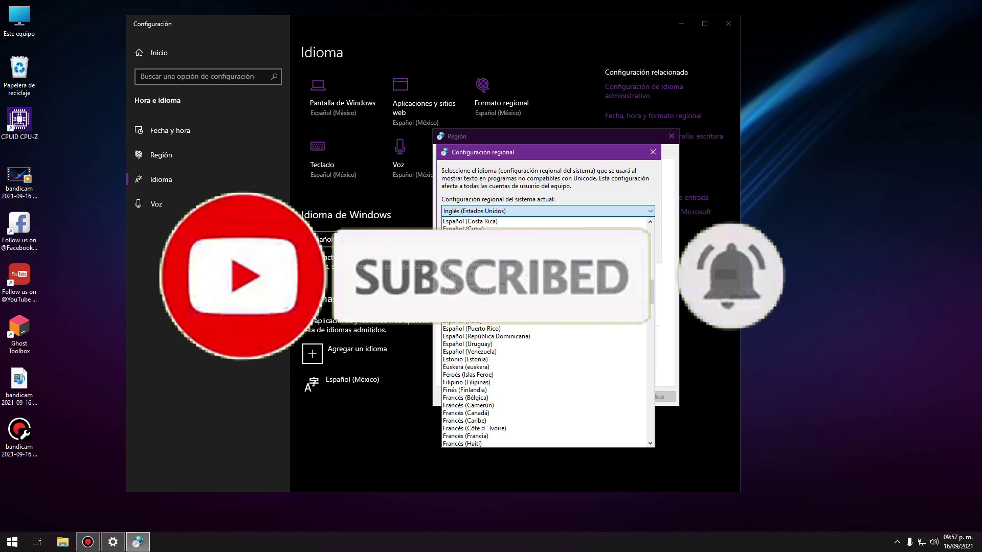
pyautogui.click(475, 290)
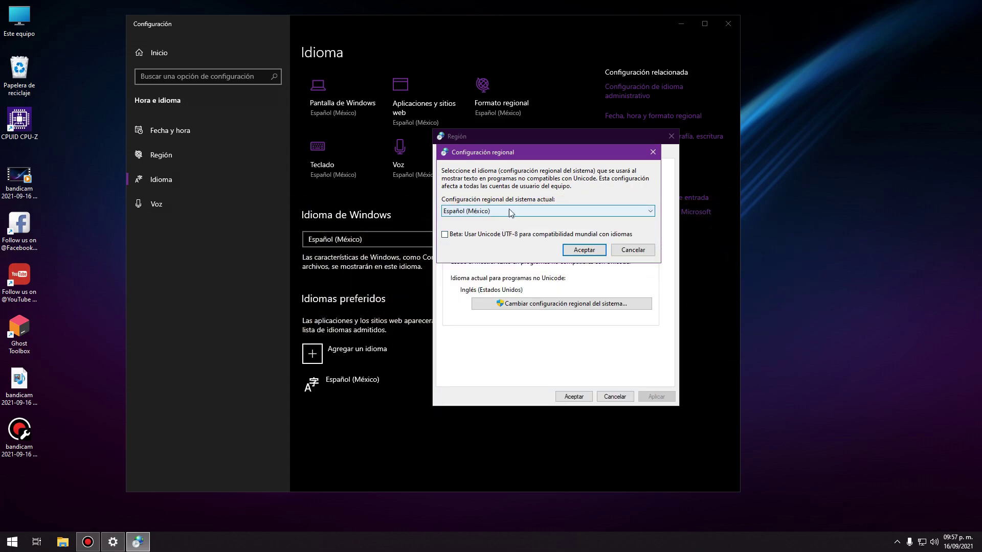
pyautogui.click(512, 211)
pyautogui.click(559, 155)
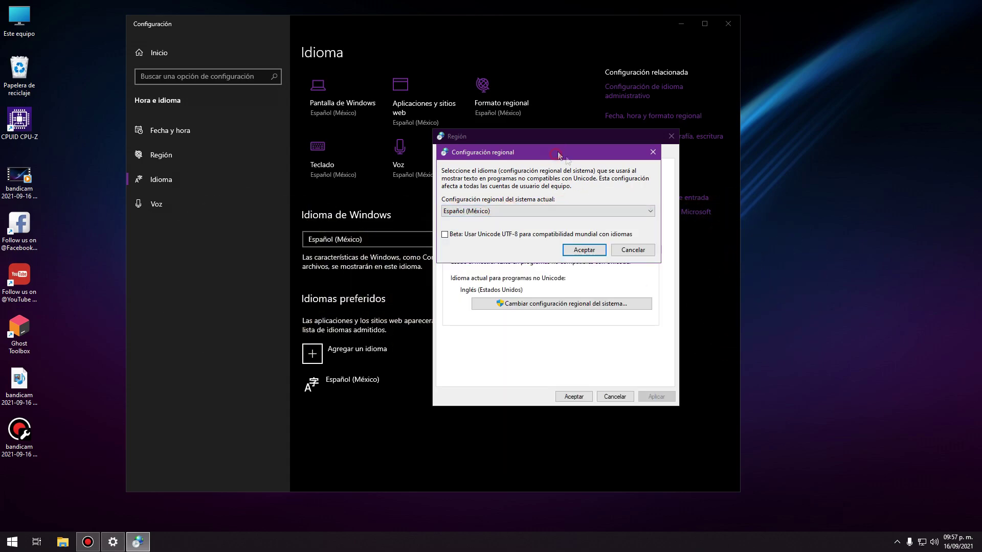
pyautogui.click(635, 250)
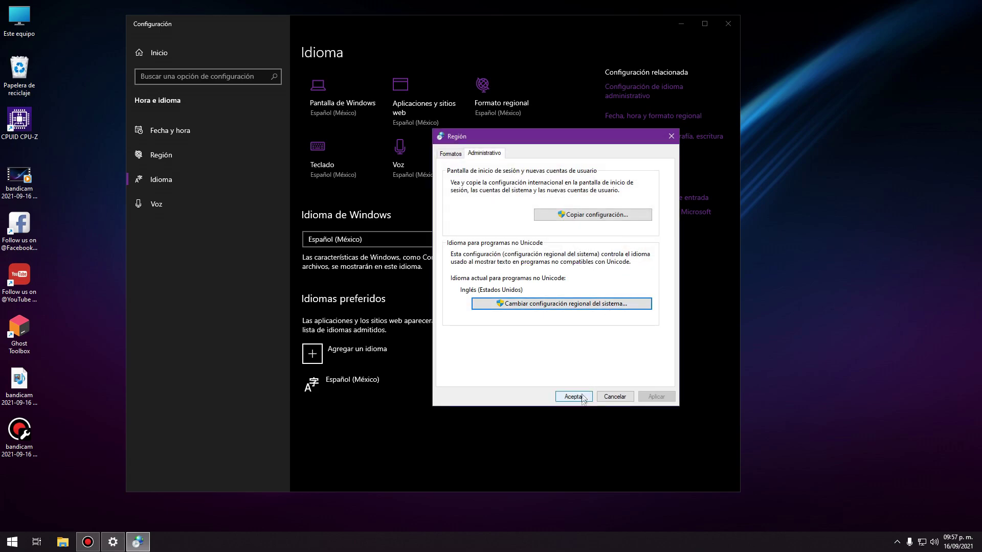
pyautogui.click(545, 305)
pyautogui.click(628, 249)
# - Close the Región dialog and the settings window, and check the display language of the Start menu
pyautogui.click(580, 398)
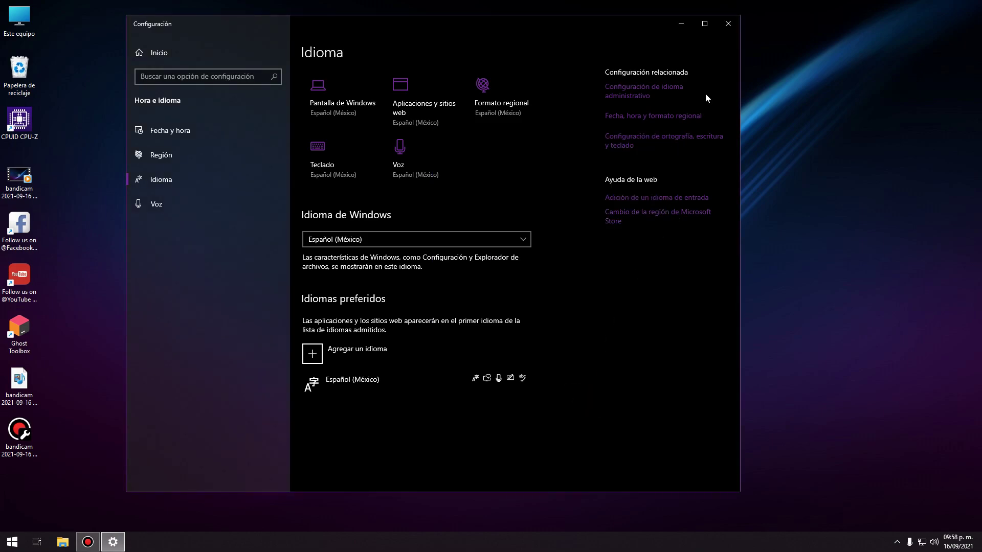
pyautogui.click(727, 25)
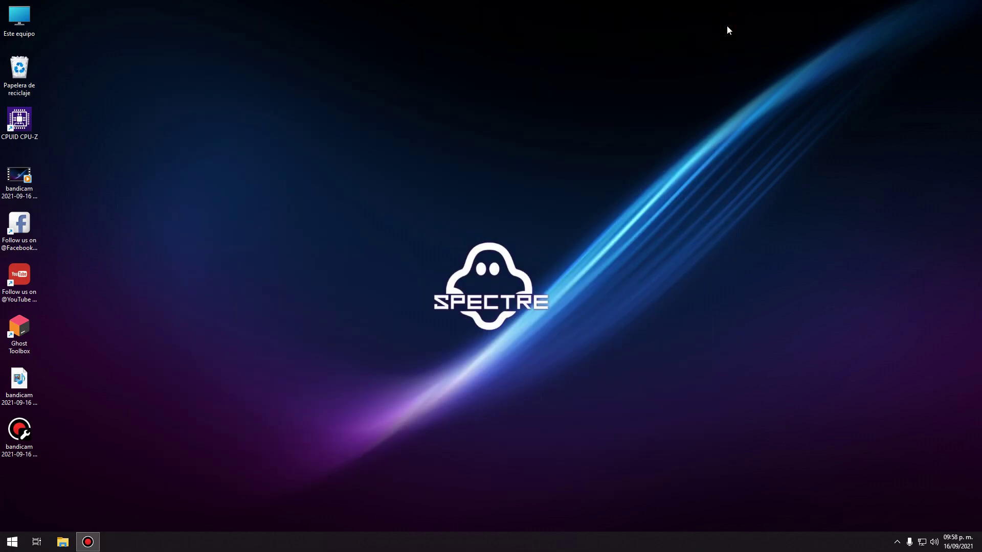
pyautogui.click(13, 541)
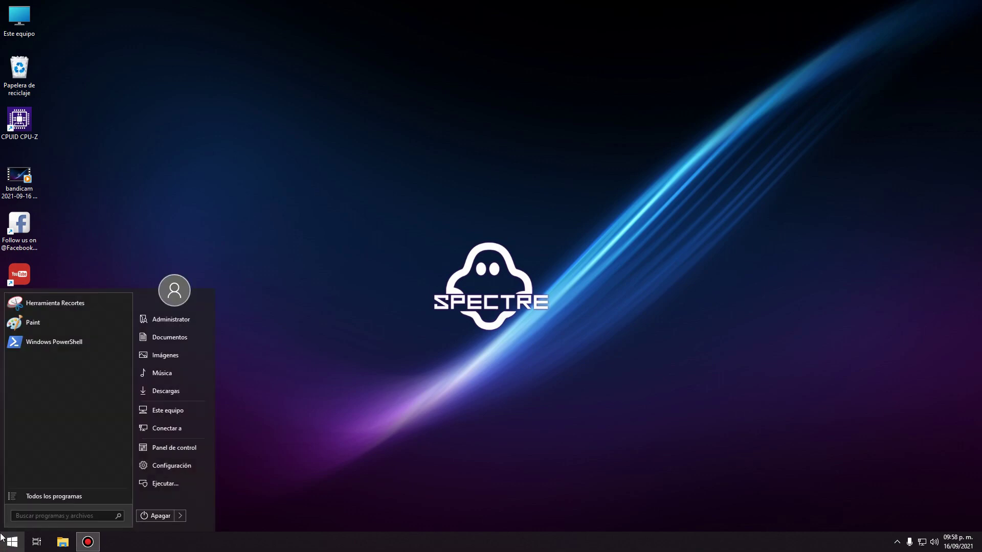
pyautogui.click(300, 352)
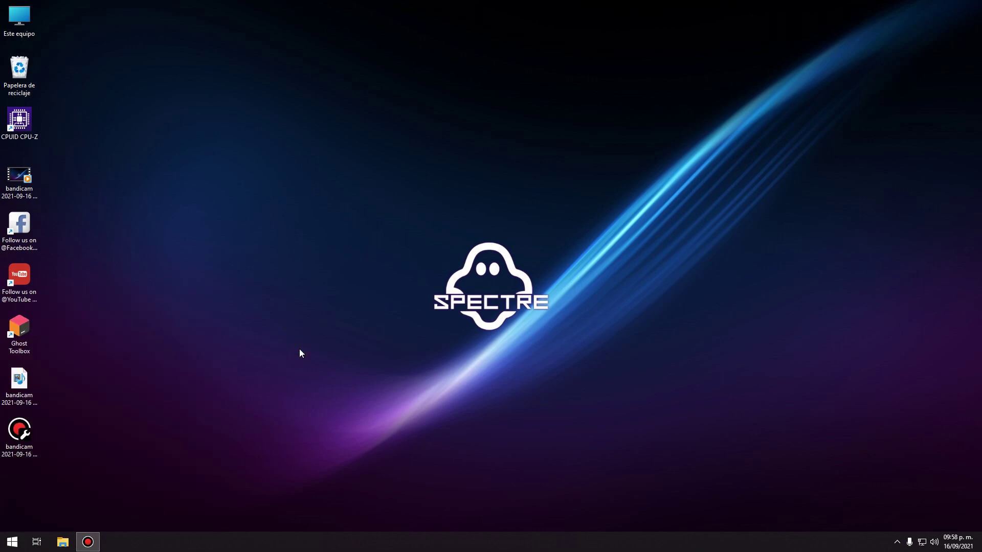